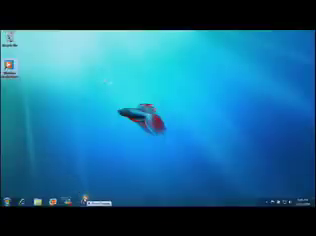
- Show the jump list of recent and pinned items for a taskbar program
{"action": "right_click", "coordinate": [84, 201]}
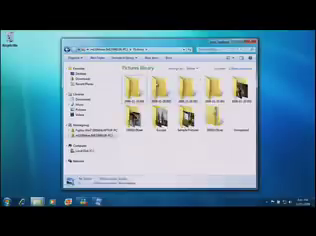
{"action": "type", "text": "ch"}
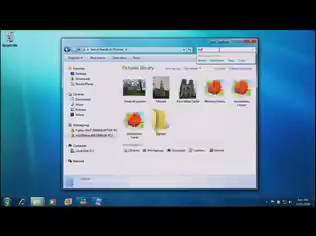
{"action": "type", "text": "urch"}
- Maximize the Pictures library search results window to fill the screen
{"action": "key", "text": "super+Up"}
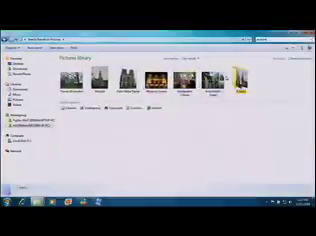